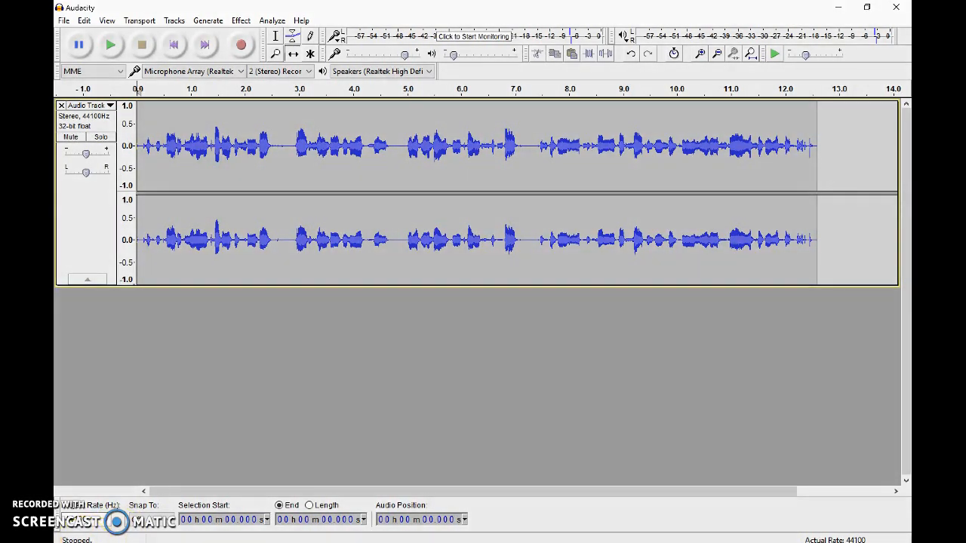
Switch to the browser and look over Bensound's cinematic royalty-free music tracks.
left_click(132, 542)
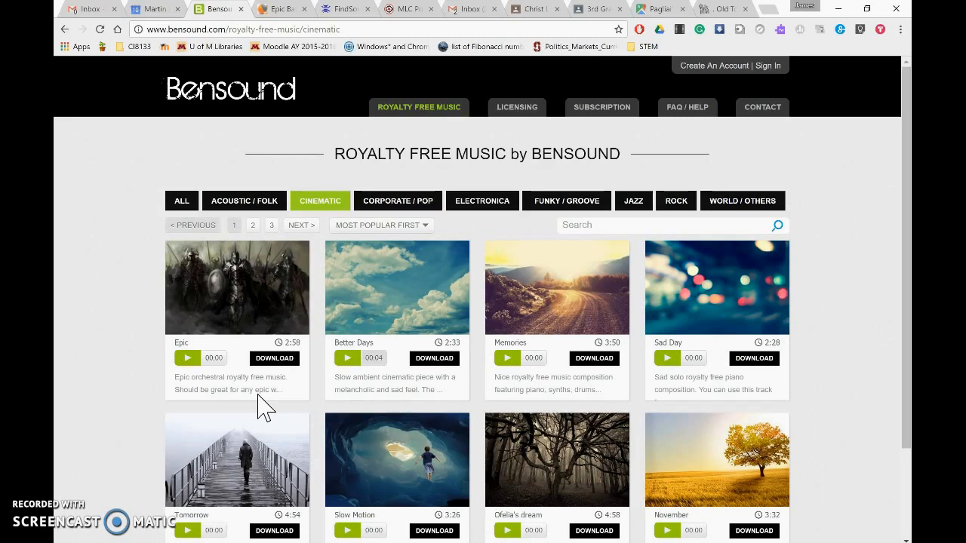
left_click(321, 192)
left_click(245, 136)
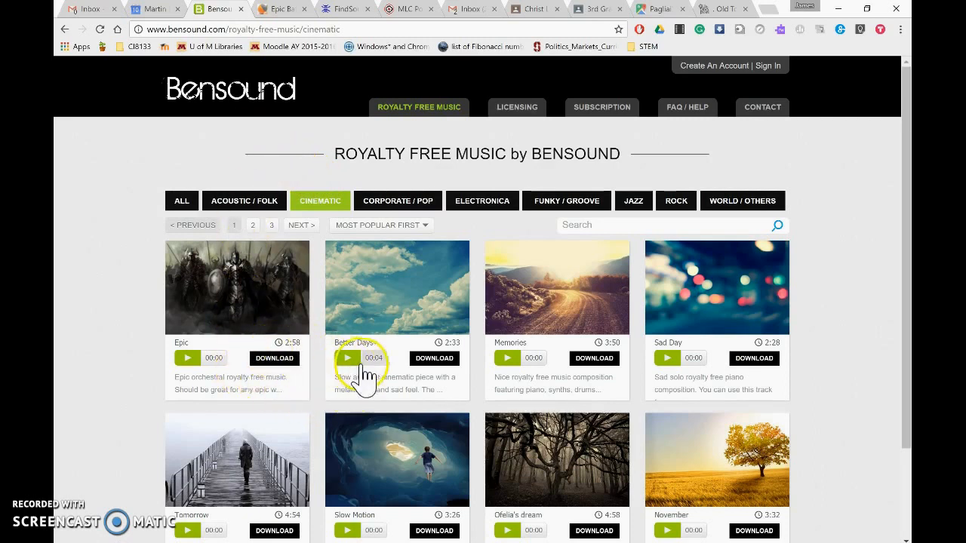
left_click(270, 341)
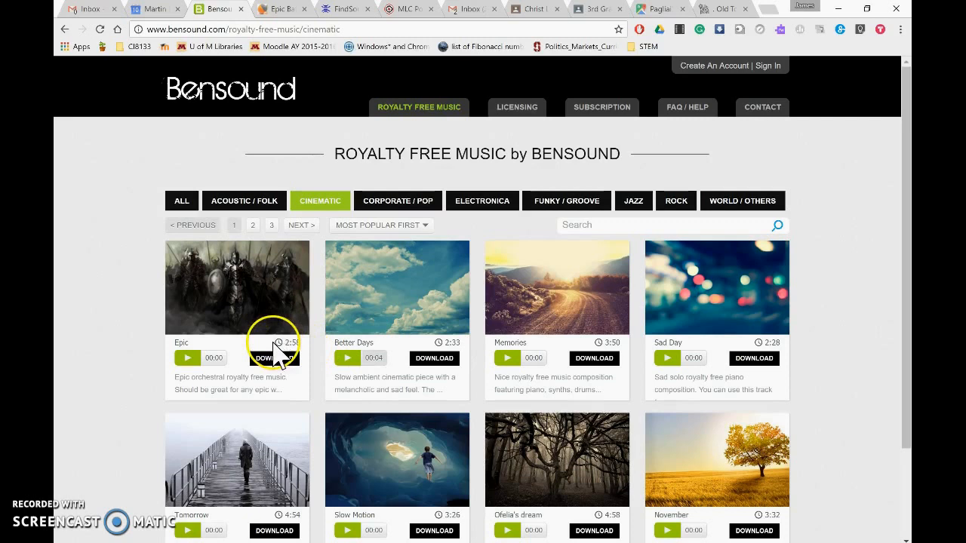
Look over the Epic Battle Music page on Orange Free Sounds and return to the site's background music listing.
left_click(282, 9)
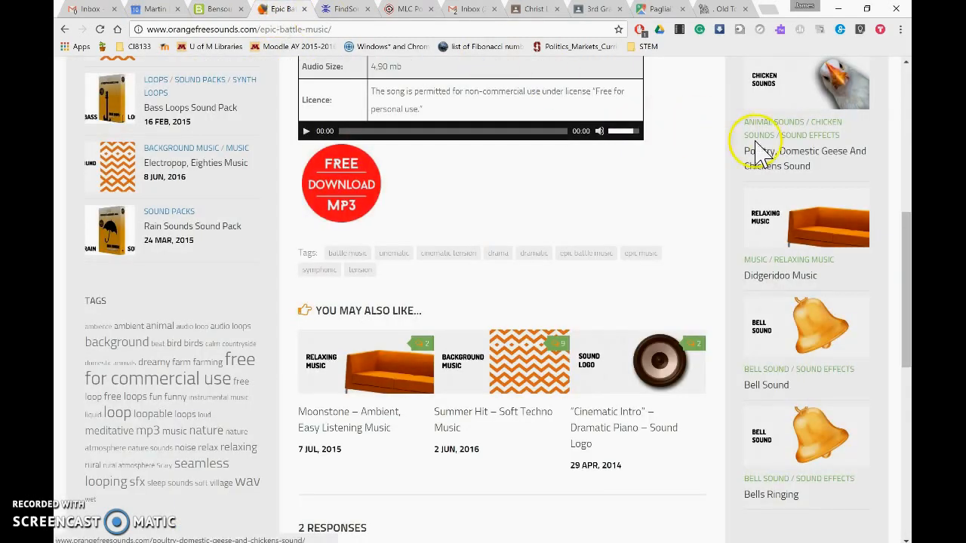
left_click_drag(909, 240, 883, 104)
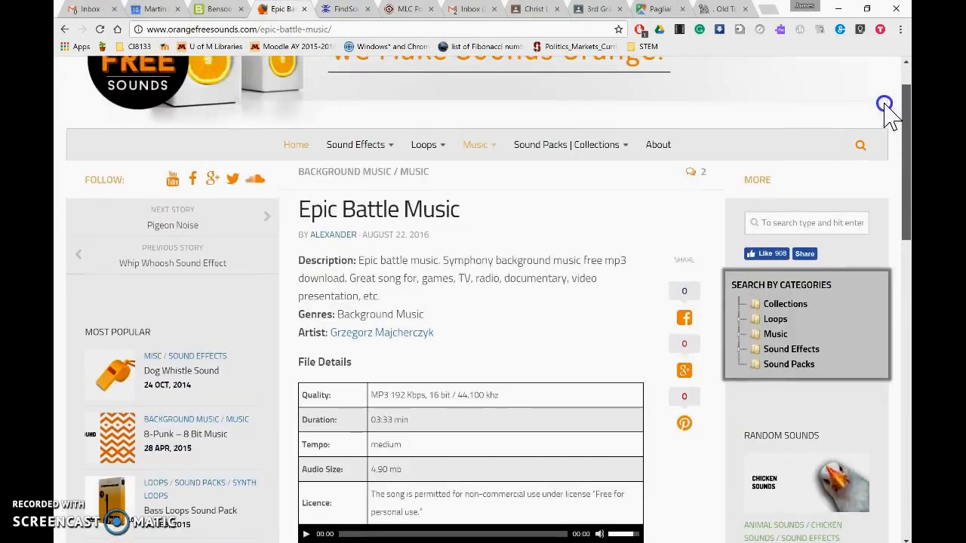
left_click(65, 28)
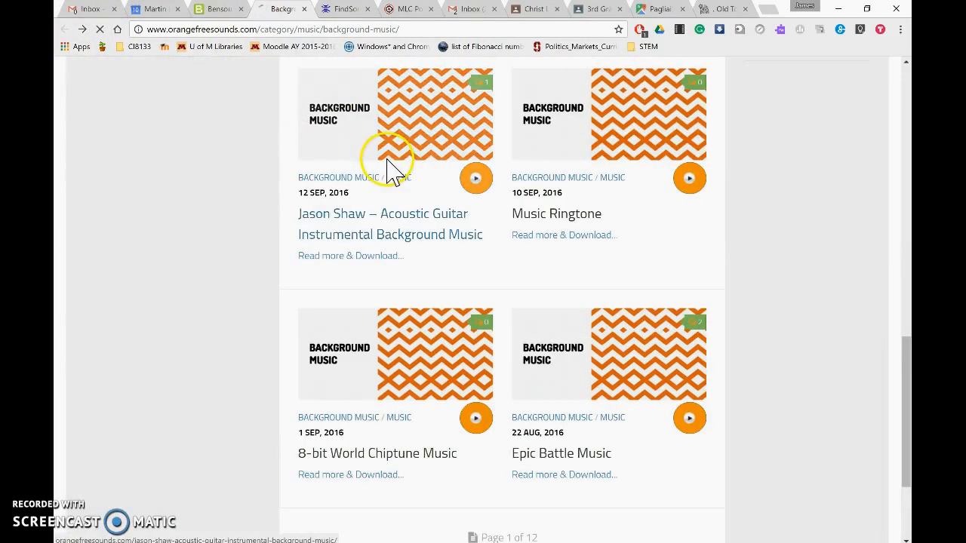
Download Bensound's Better Days under the free Creative Commons License, show the MP3 in its folder, and dismiss the license window.
left_click(218, 10)
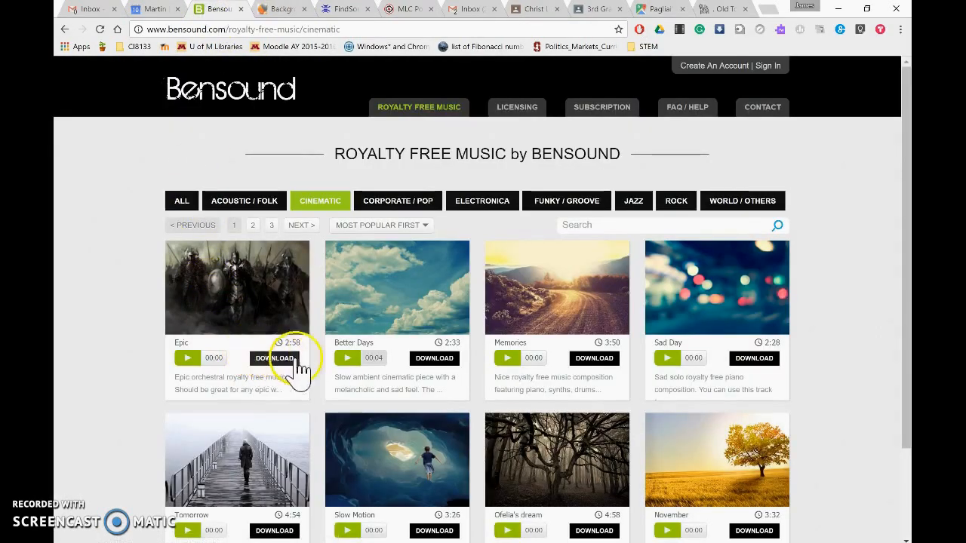
left_click(422, 360)
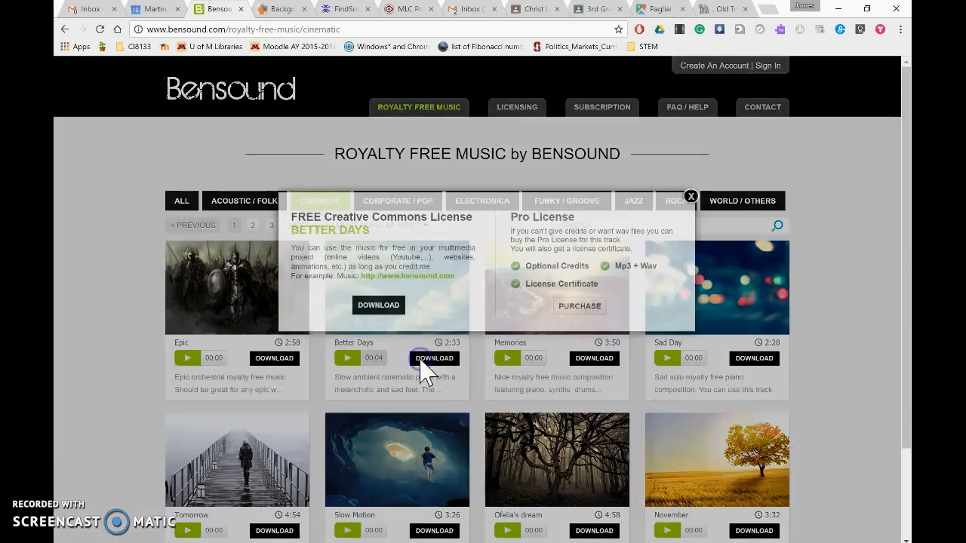
left_click(379, 311)
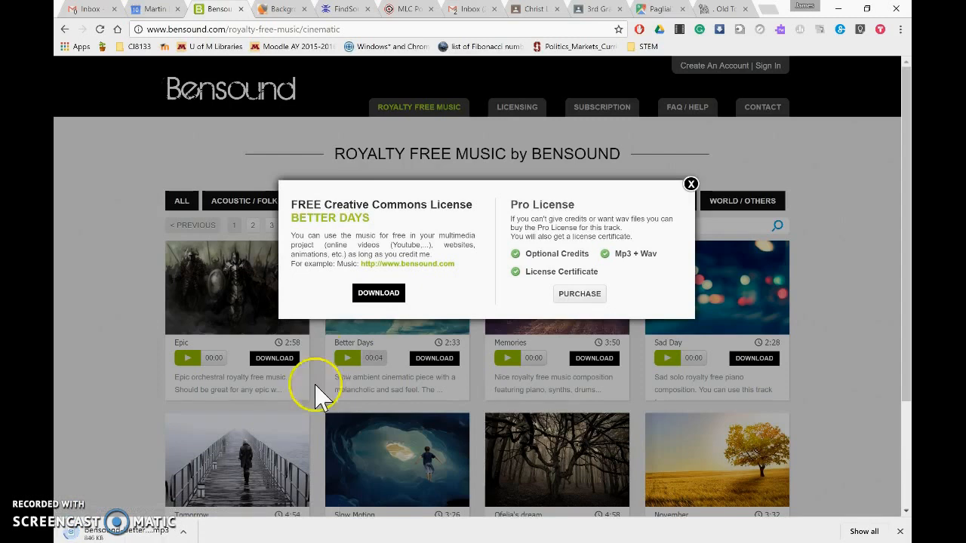
left_click(184, 533)
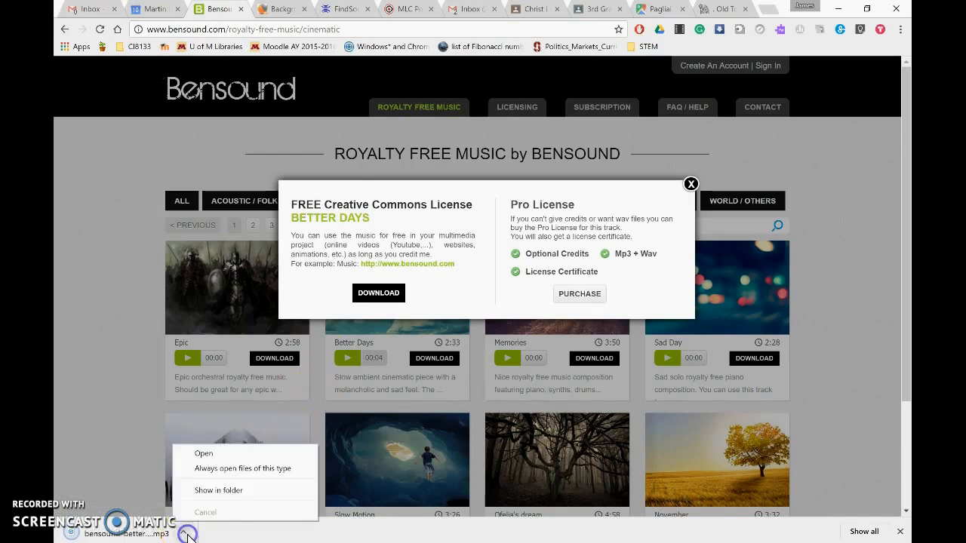
left_click(217, 492)
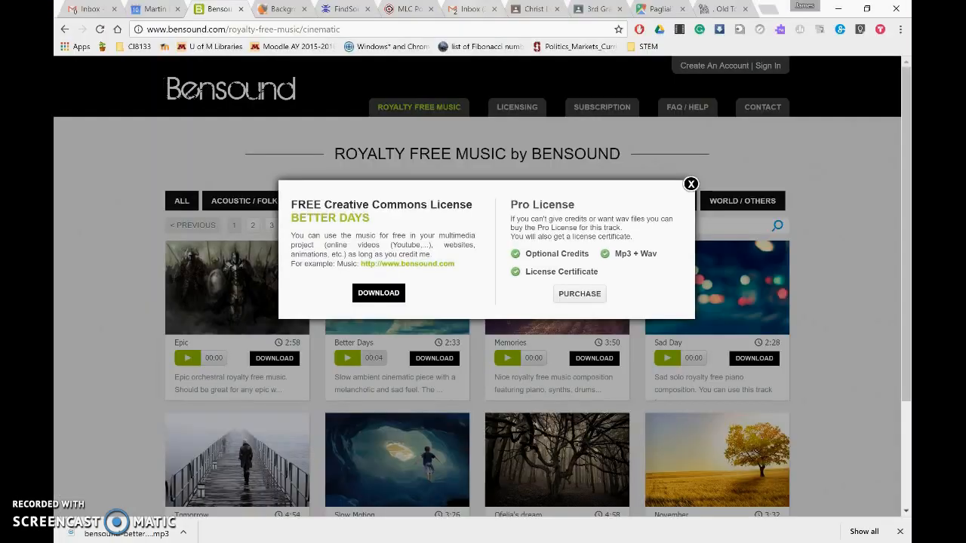
left_click(691, 185)
View the horn sound results on FindSounds and switch back to Audacity.
left_click(347, 9)
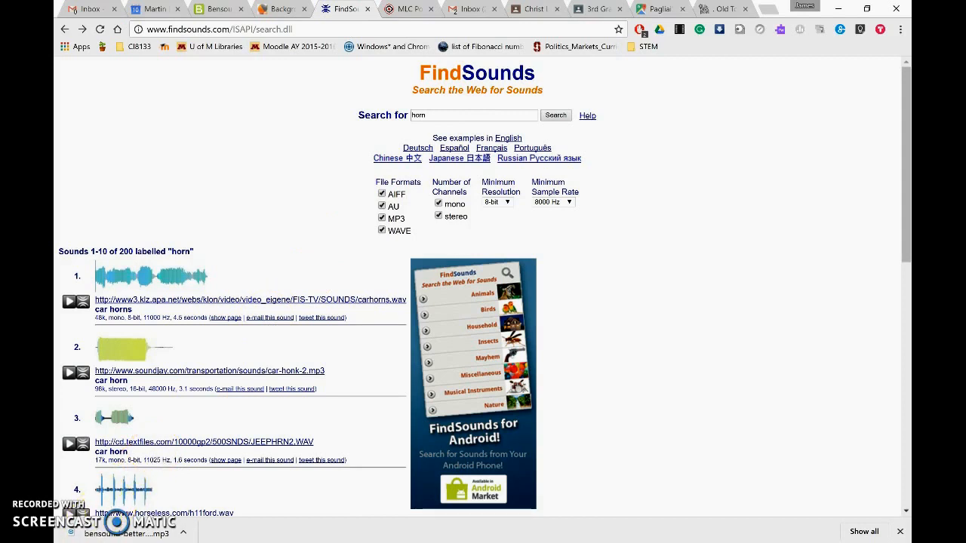
left_click(144, 403)
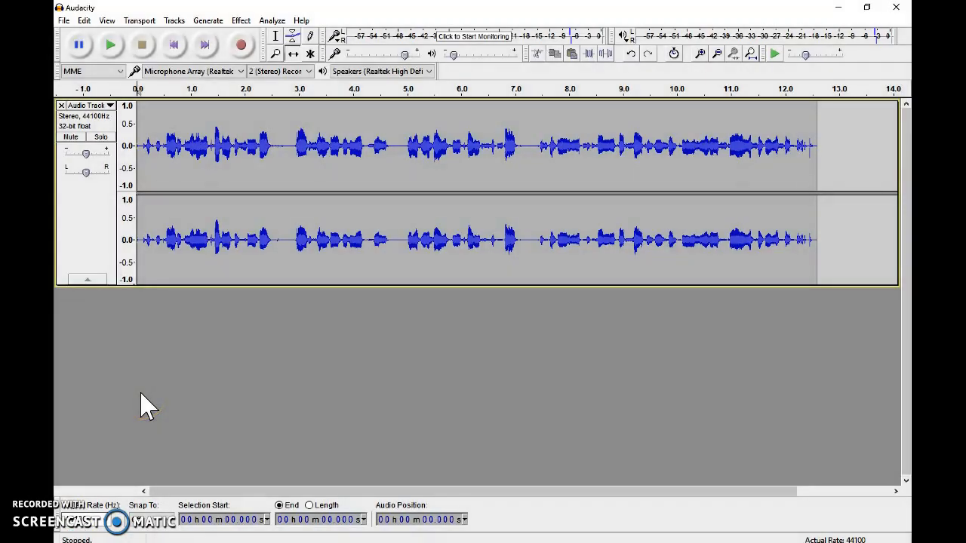
left_click(150, 362)
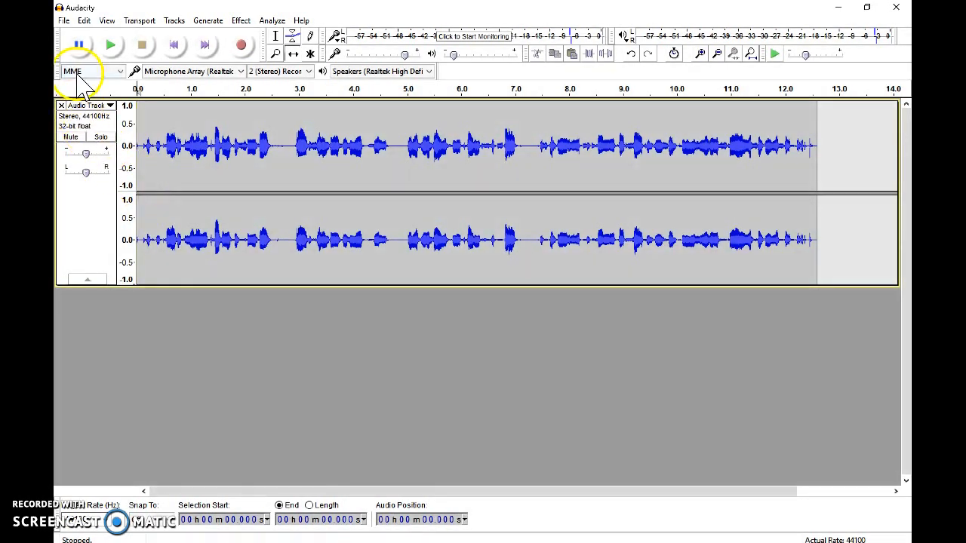
Import the bensound-littleidea audio file into the project as background music.
left_click(65, 21)
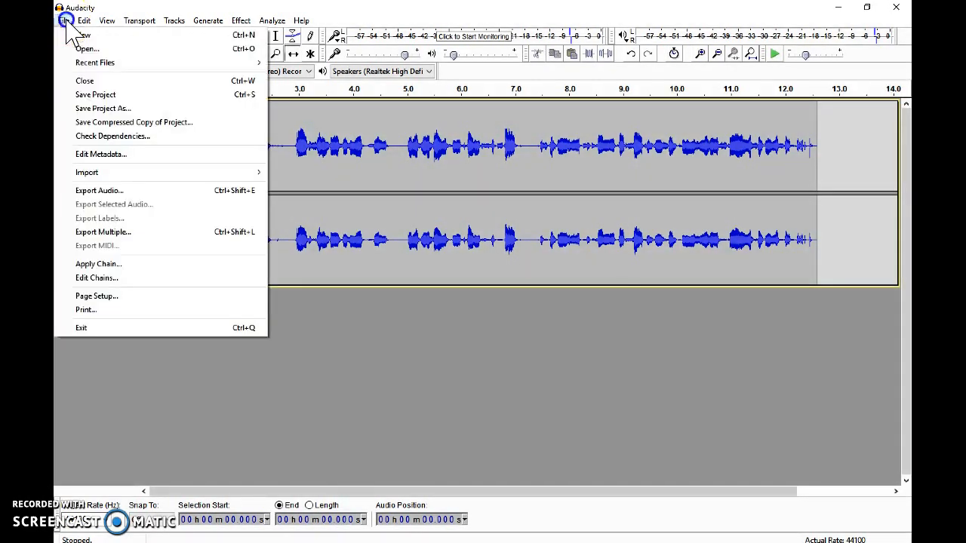
mouse_move(113, 175)
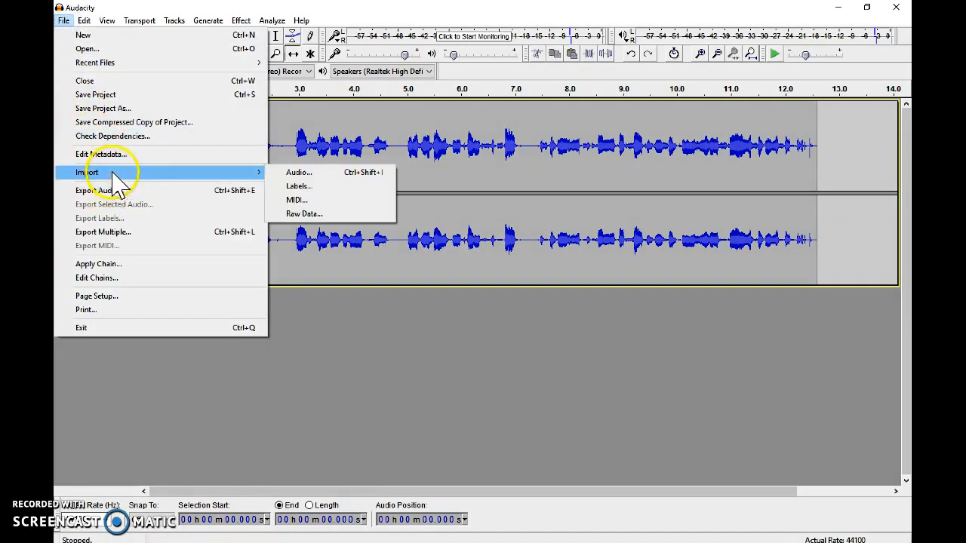
left_click(303, 172)
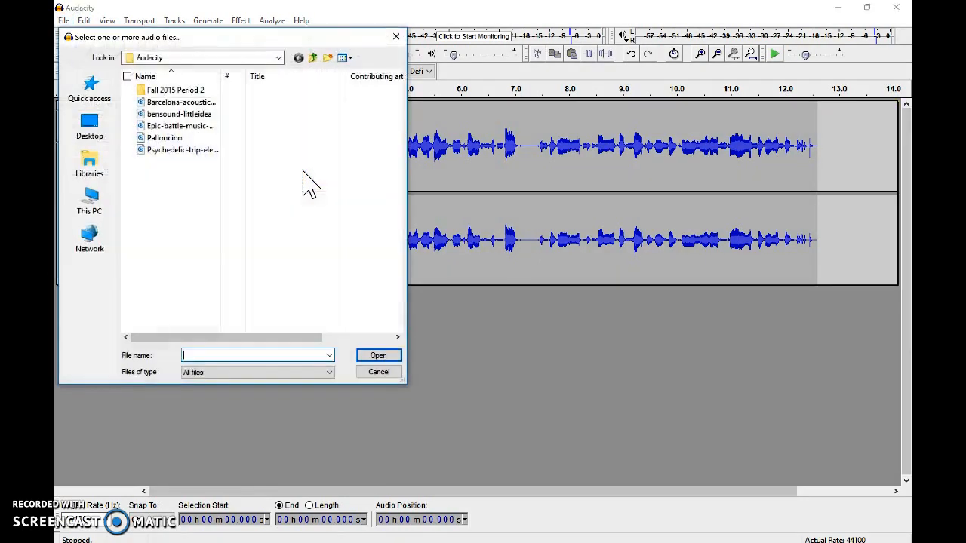
double_click(181, 115)
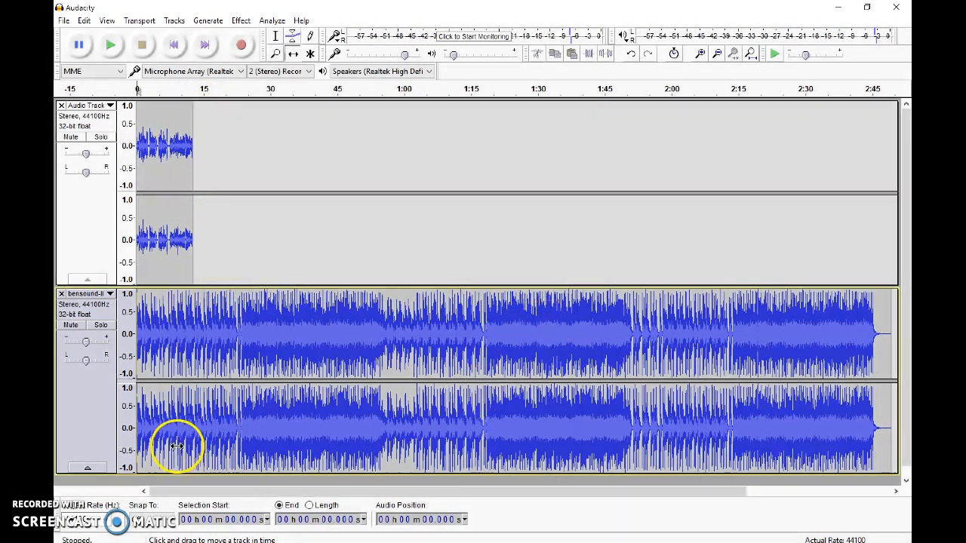
Import the Palloncino sound effect, making a copy of the file before editing.
left_click(64, 21)
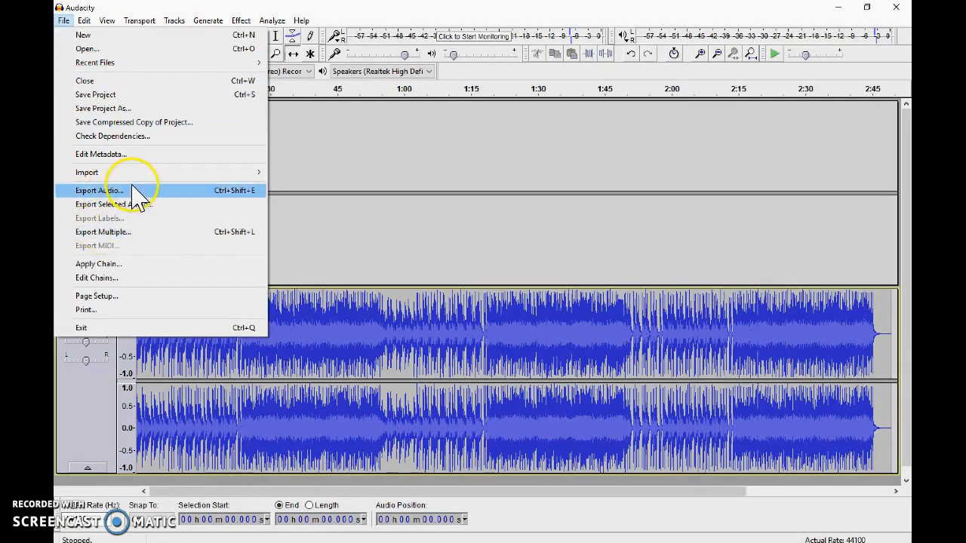
mouse_move(205, 174)
left_click(300, 174)
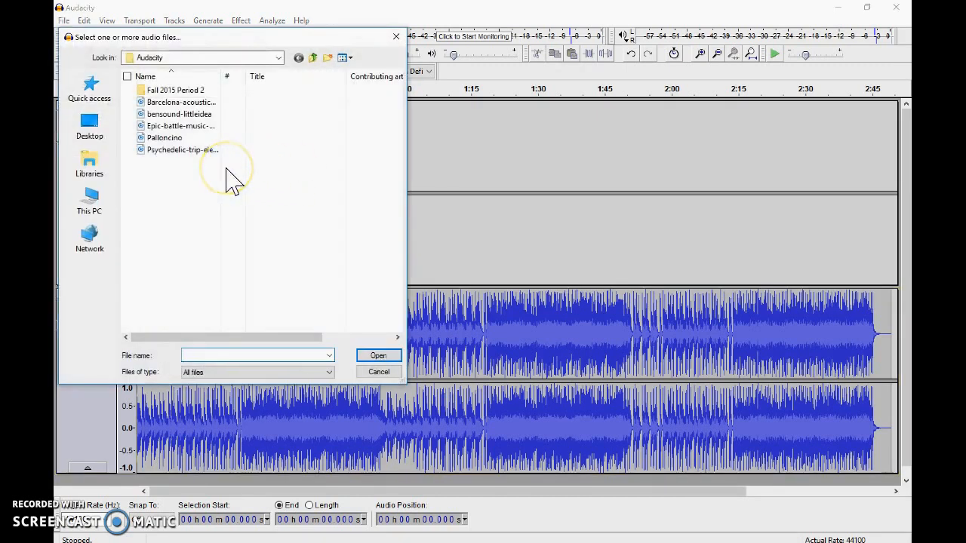
double_click(182, 140)
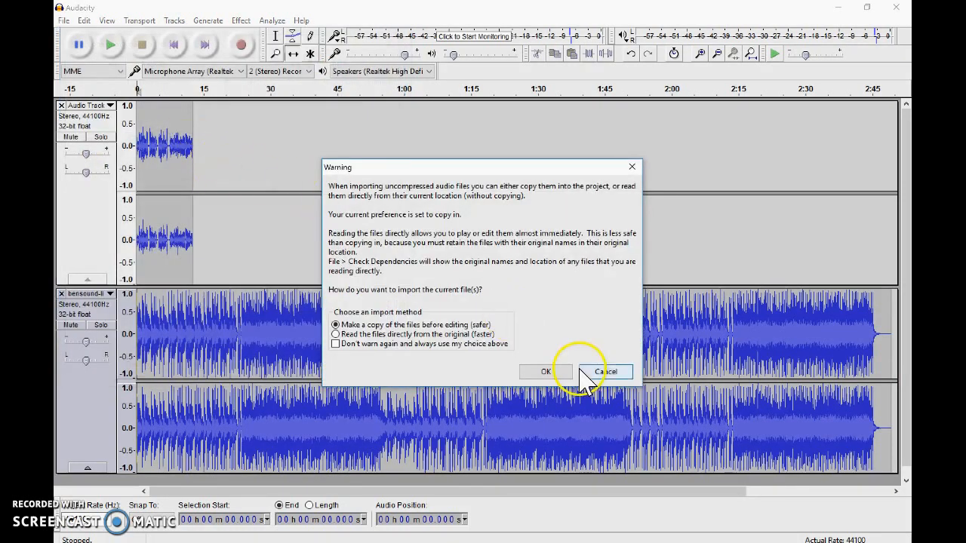
left_click(545, 371)
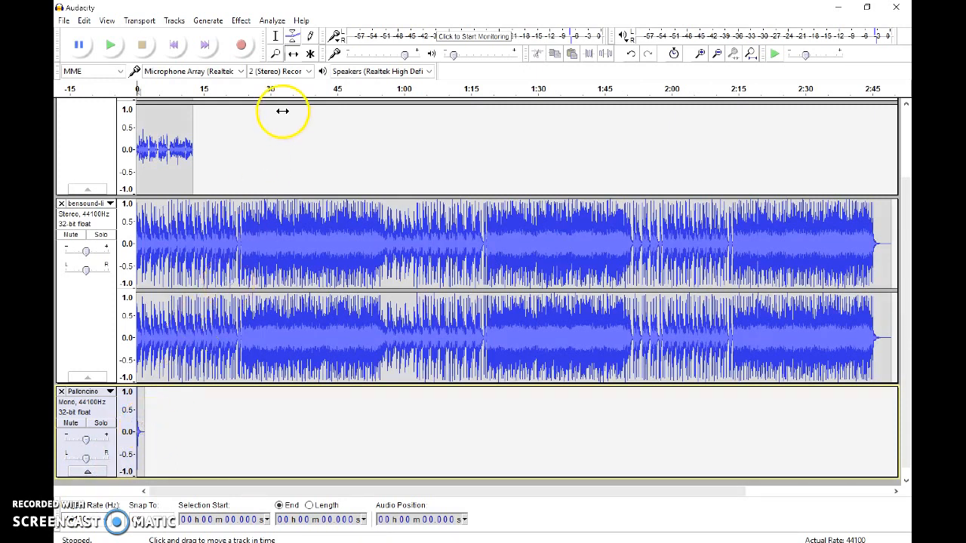
Use Time Shift to move the voice clip to start at about 0:42 and the music clip about 2 seconds earlier.
left_click(293, 54)
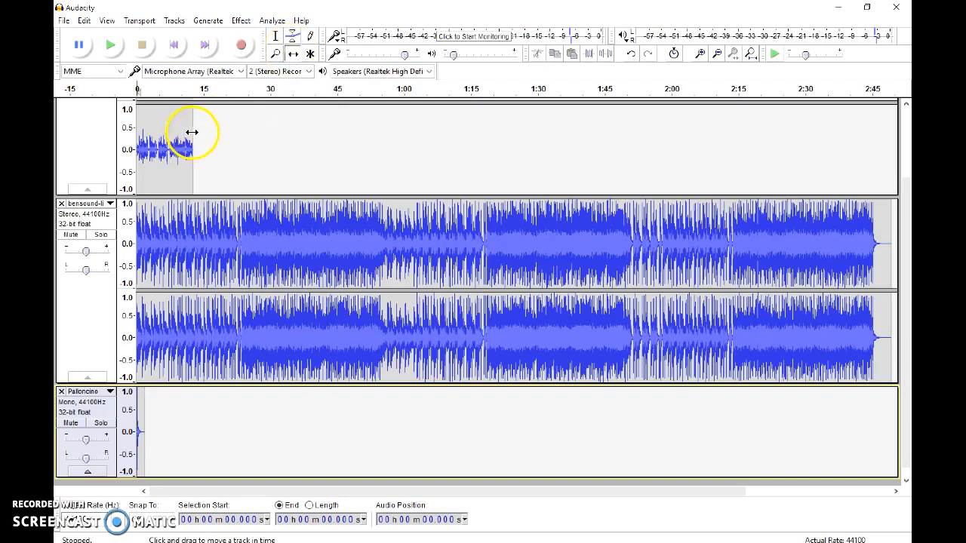
left_click_drag(191, 143, 371, 146)
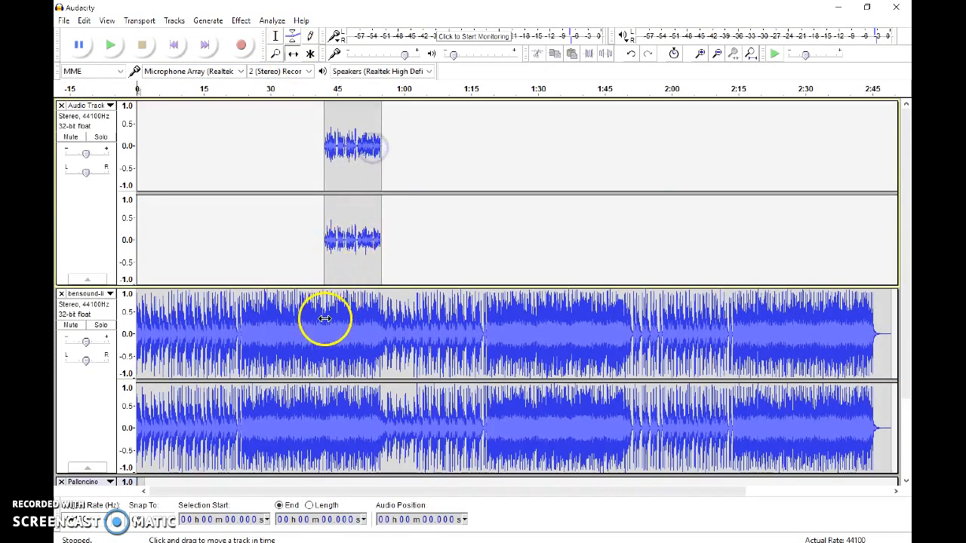
left_click_drag(338, 324, 316, 341)
Move the Palloncino sound effect clip to start at about 1:18.
left_click(689, 223)
left_click_drag(907, 177, 909, 289)
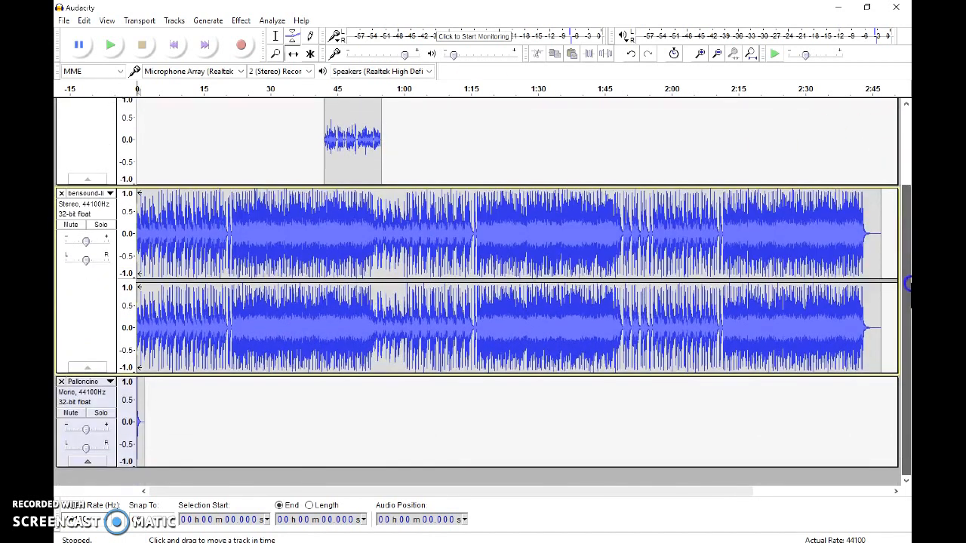
left_click_drag(141, 430, 490, 463)
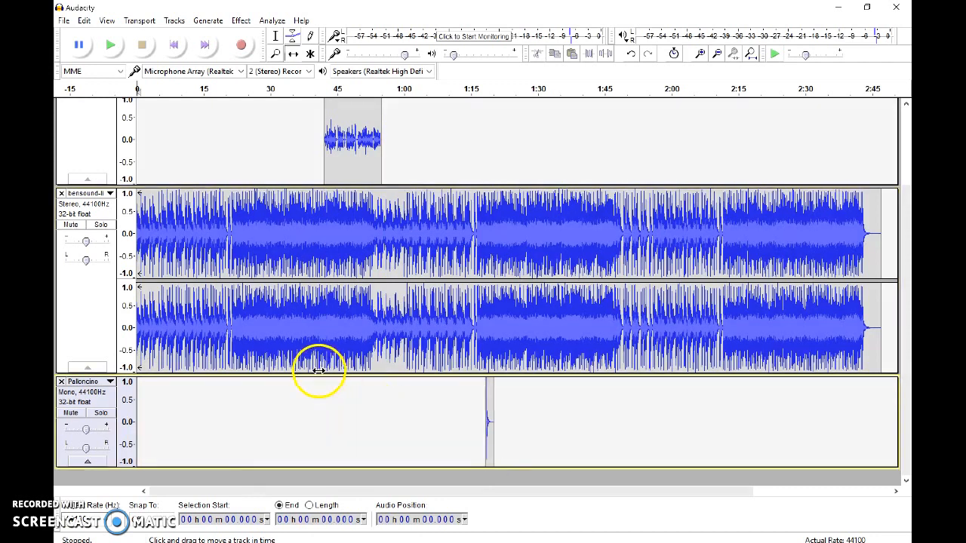
Delete about the first 29 seconds of the bensound music track.
left_click(276, 37)
left_click_drag(263, 237, 127, 249)
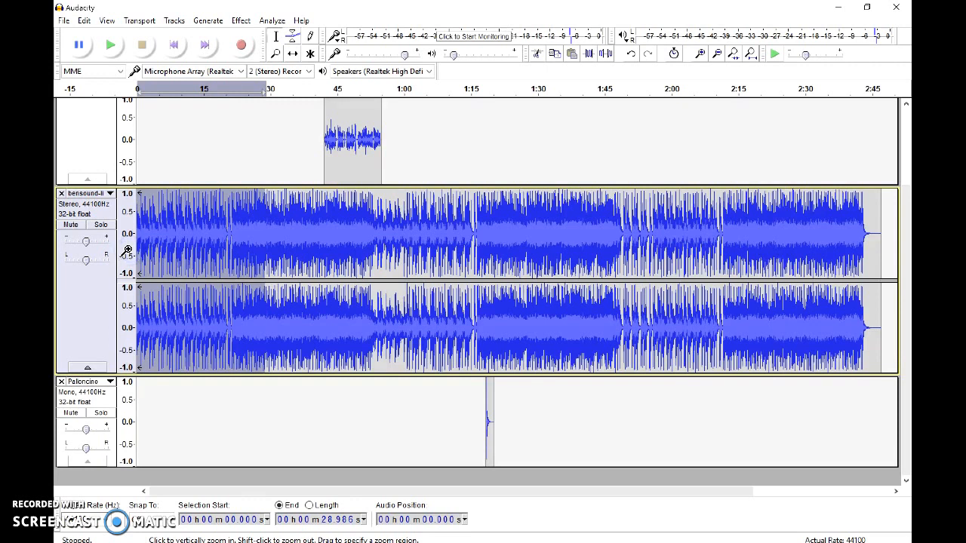
key("Delete")
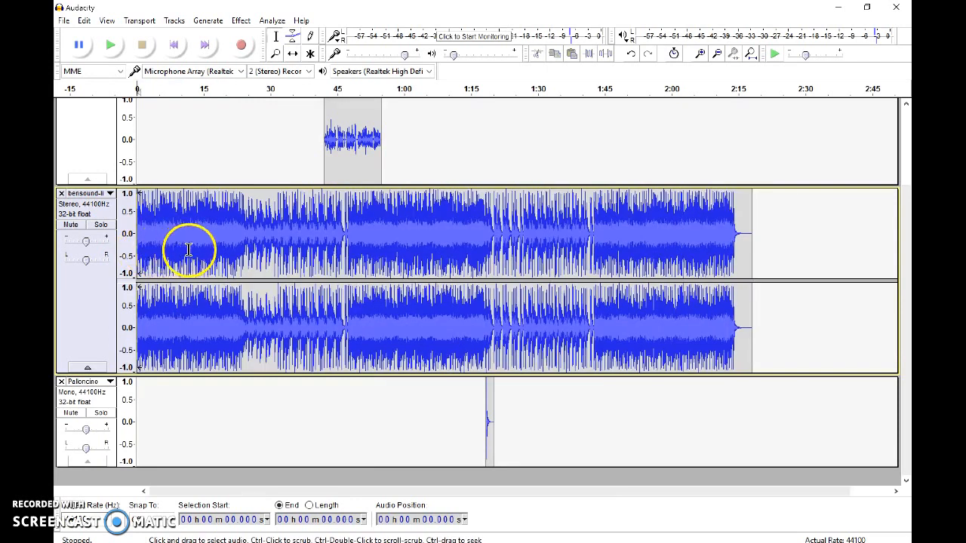
Try lowering the volume of the entire bensound music track with Amplify, and undo the change.
left_click_drag(138, 239, 750, 265)
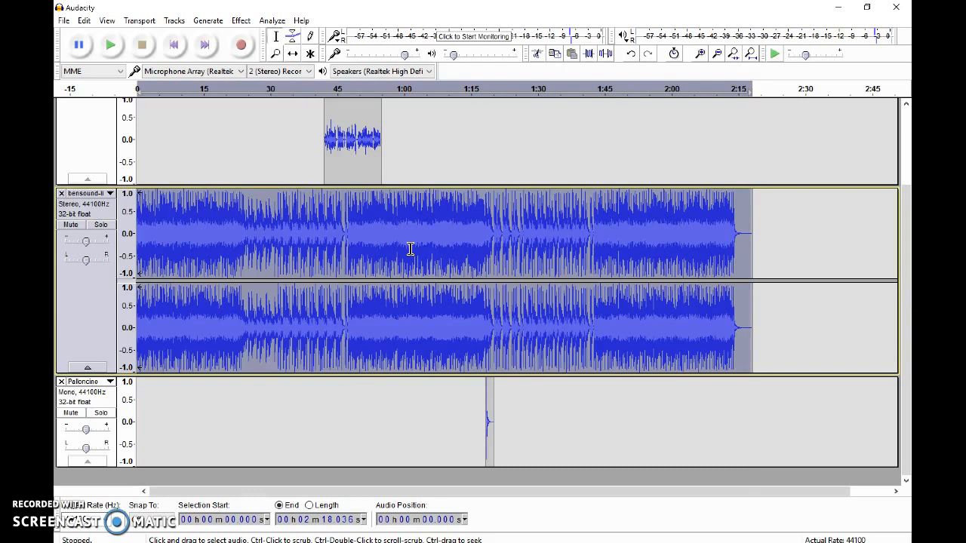
left_click(240, 21)
left_click(303, 67)
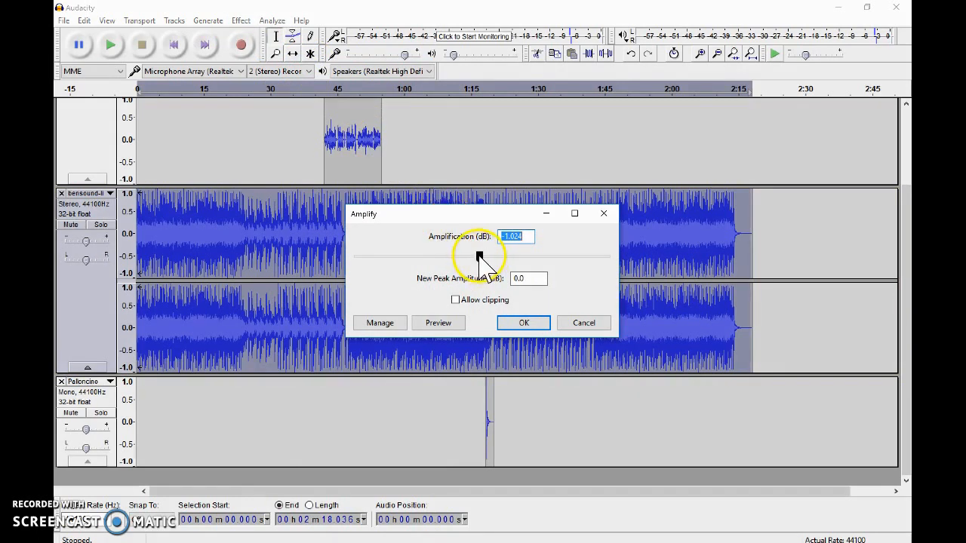
left_click_drag(479, 257, 436, 262)
left_click(537, 324)
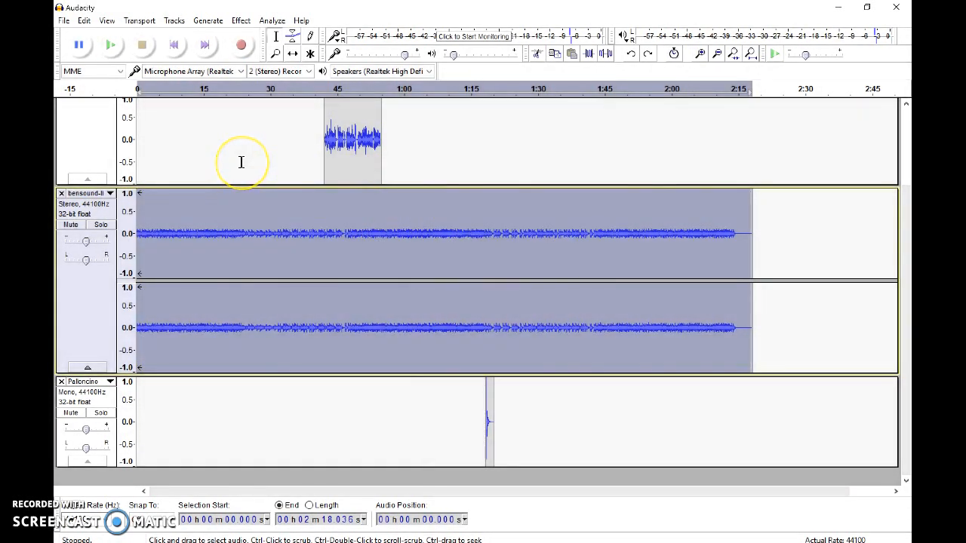
key("ctrl+z")
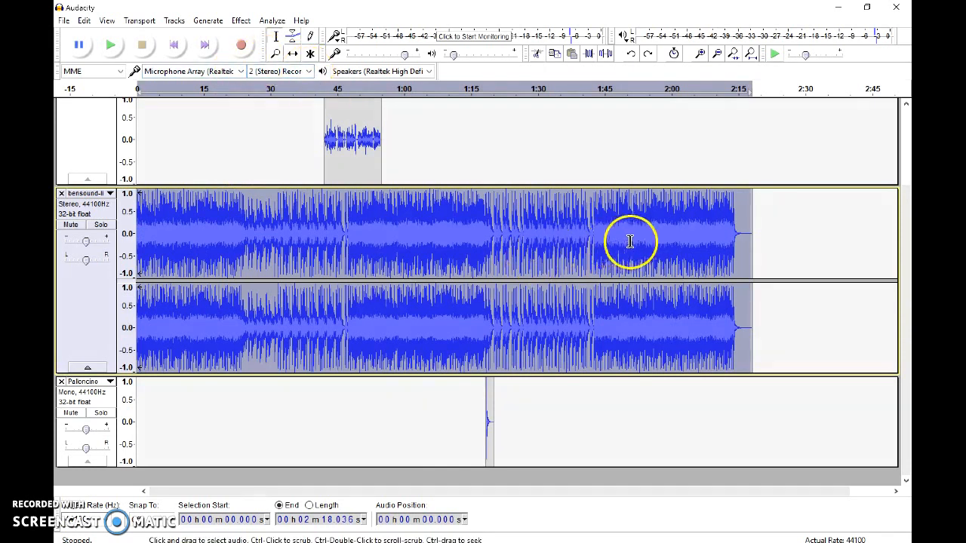
Apply a Fade Out to the end of the bensound music track, from about 2:07.6 to 2:18.6.
left_click(359, 115)
left_click_drag(705, 230, 753, 239)
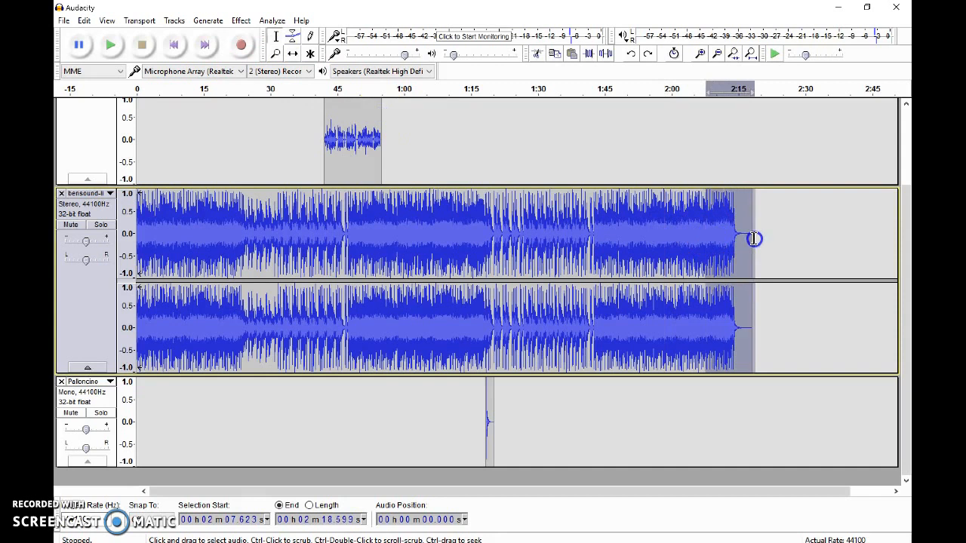
left_click(241, 20)
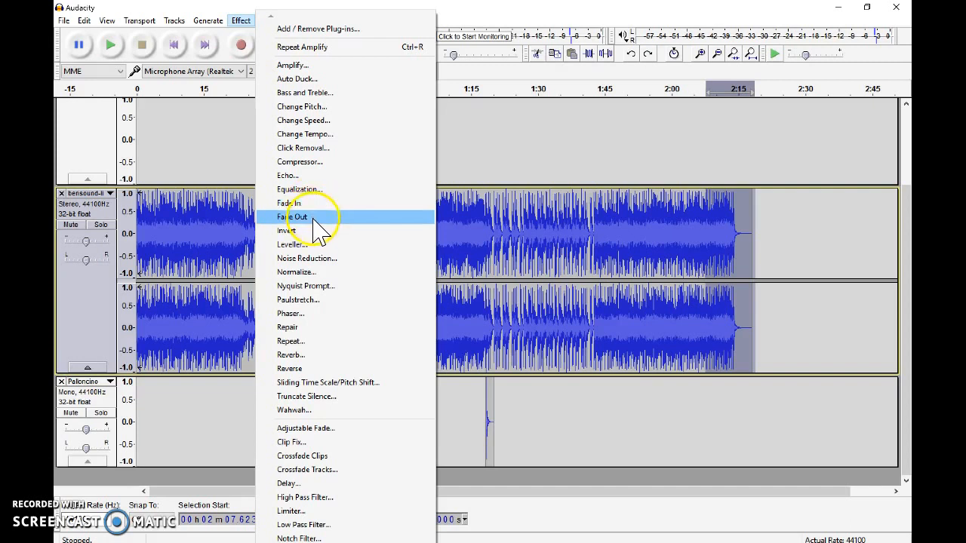
left_click(312, 218)
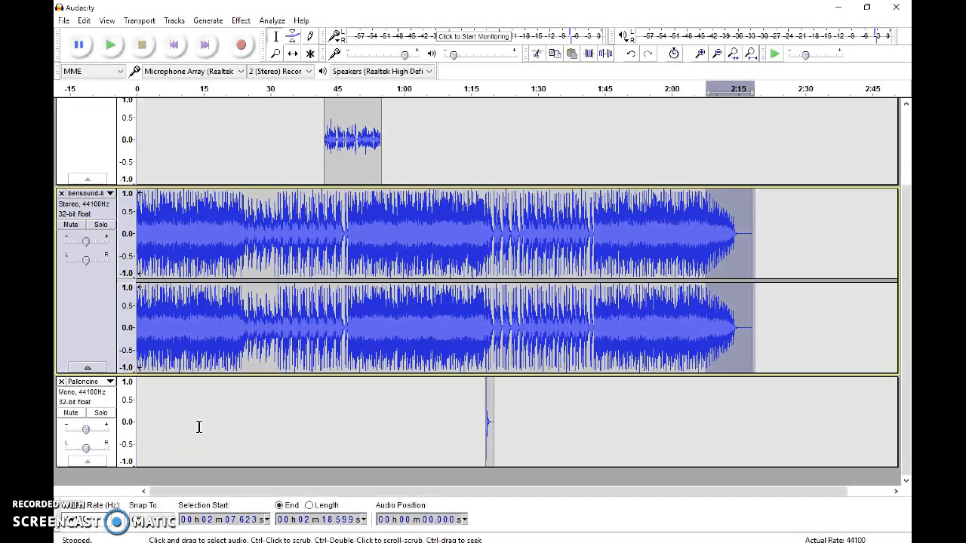
Save the Audacity project under the name instruction in the Audacity folder.
left_click(63, 20)
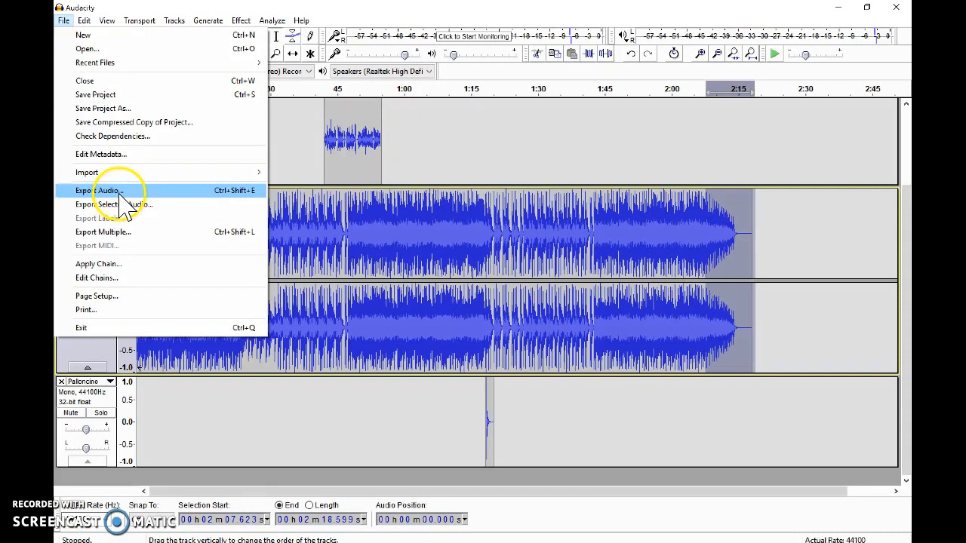
left_click(113, 95)
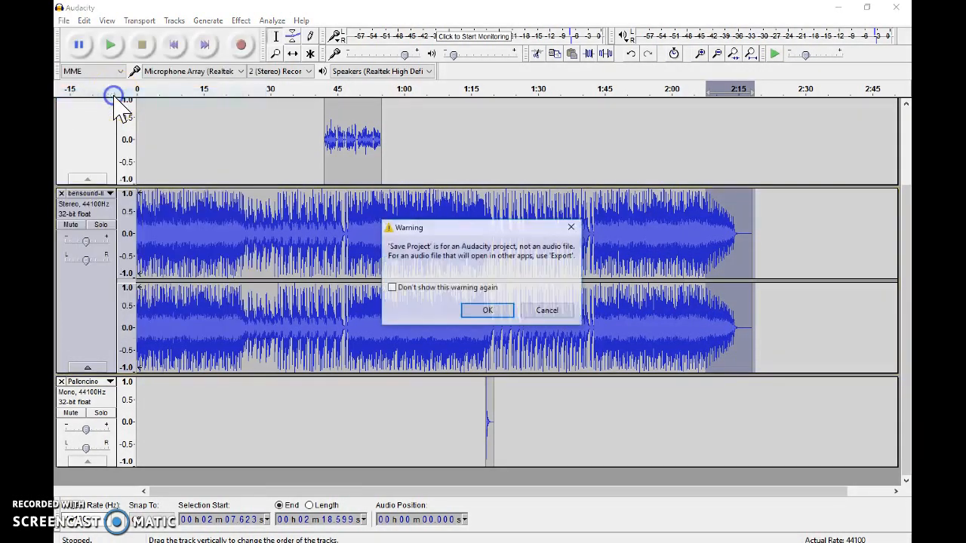
left_click(501, 310)
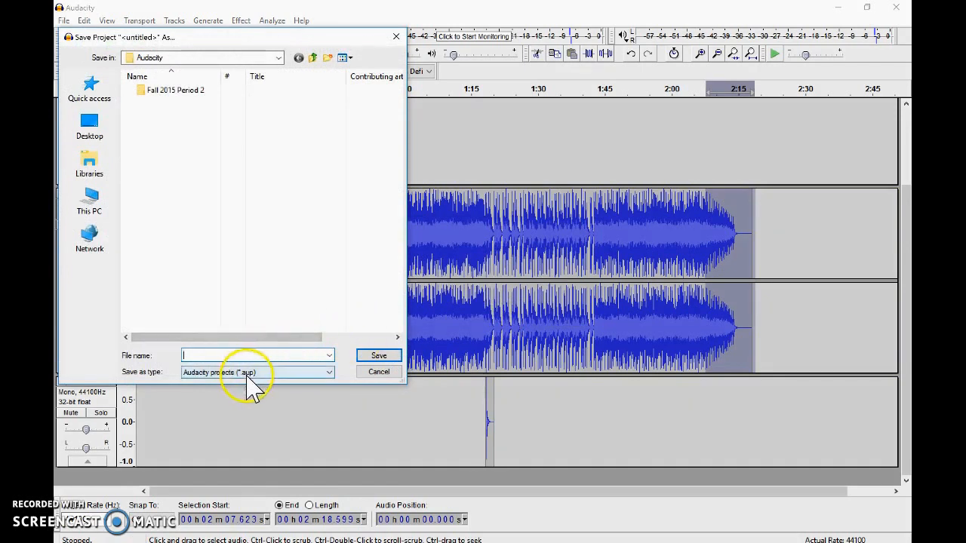
left_click(304, 352)
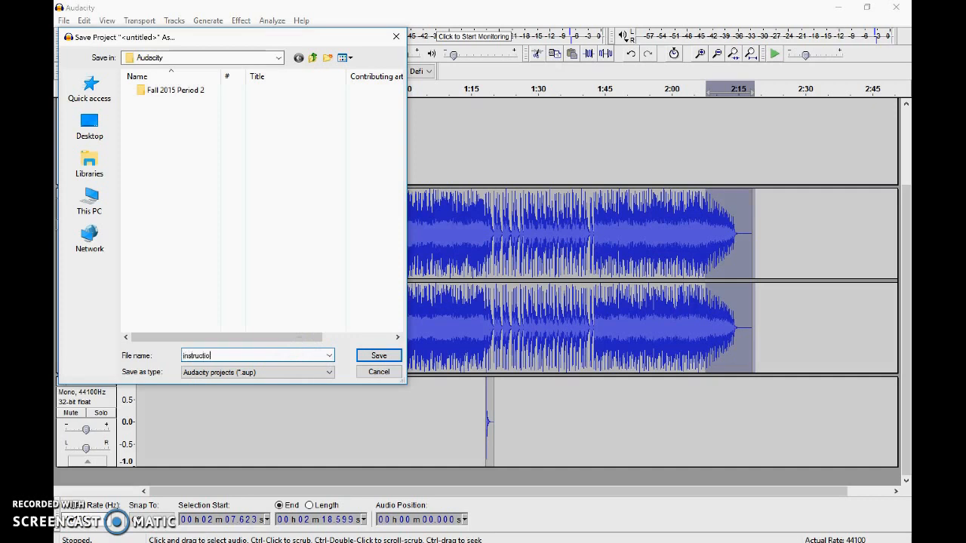
type("instruction")
key("Return")
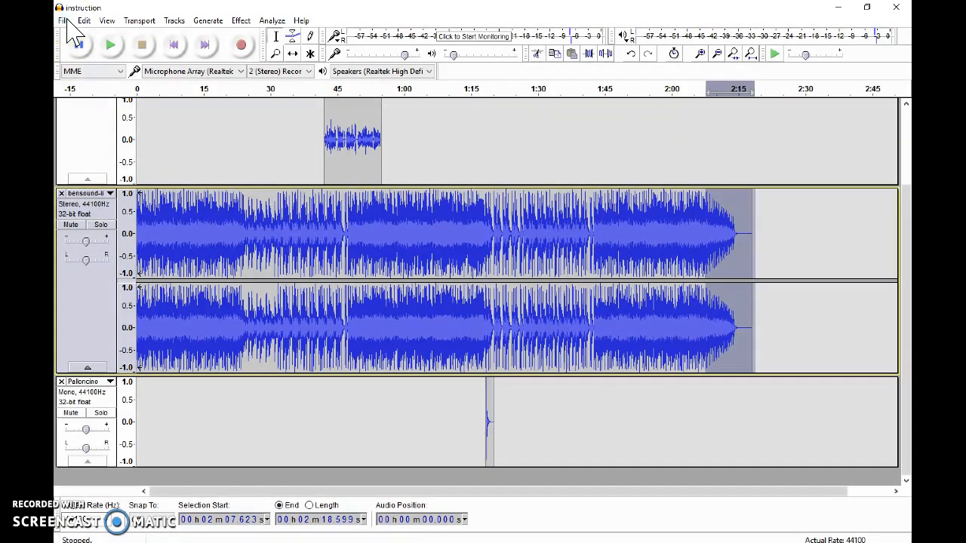
Export the whole mix as the MP3 file instruction to the Music folder, accepting the stereo mixdown and leaving the metadata blank.
left_click(63, 21)
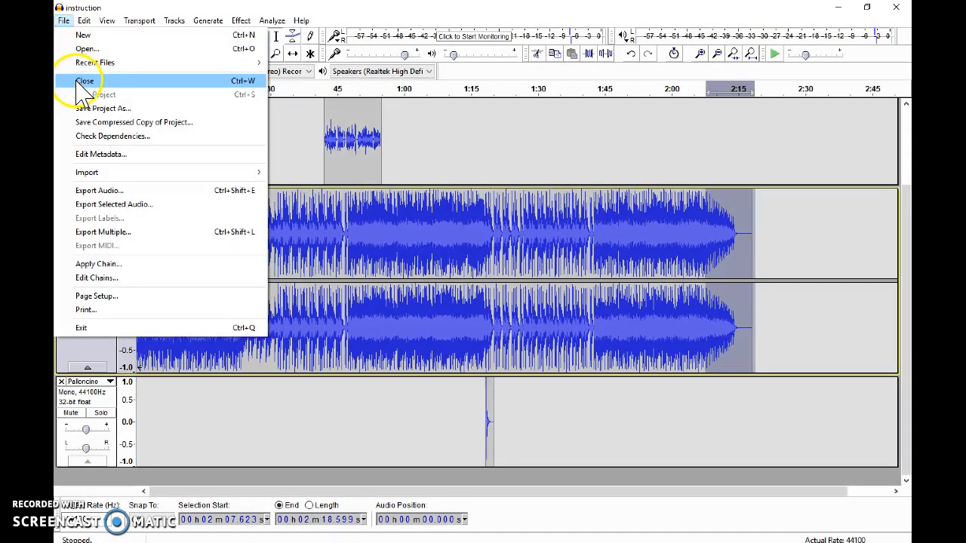
left_click(126, 192)
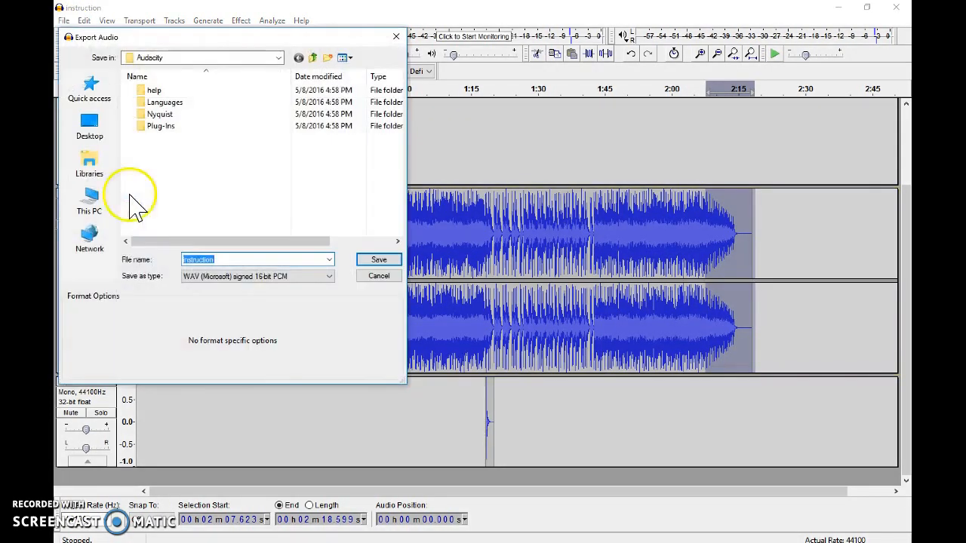
left_click(232, 276)
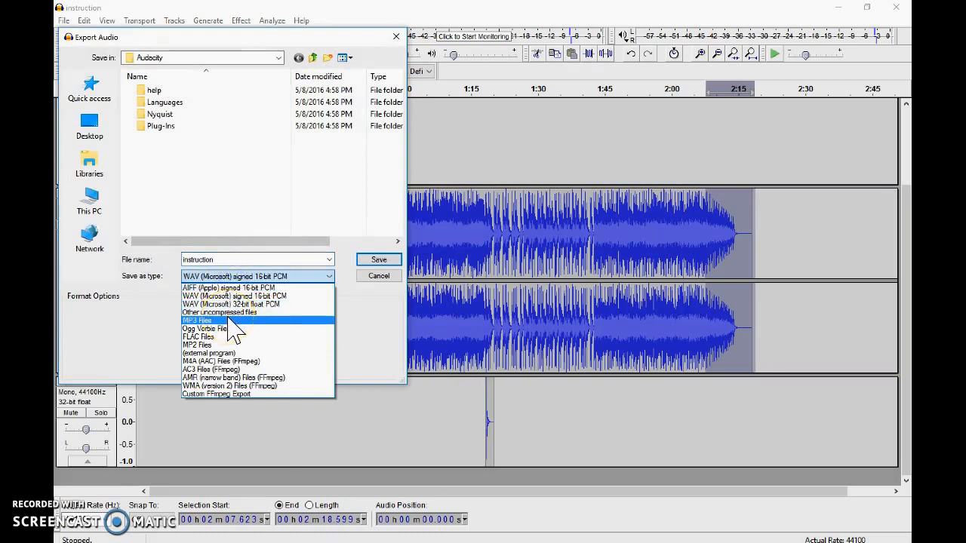
left_click(228, 318)
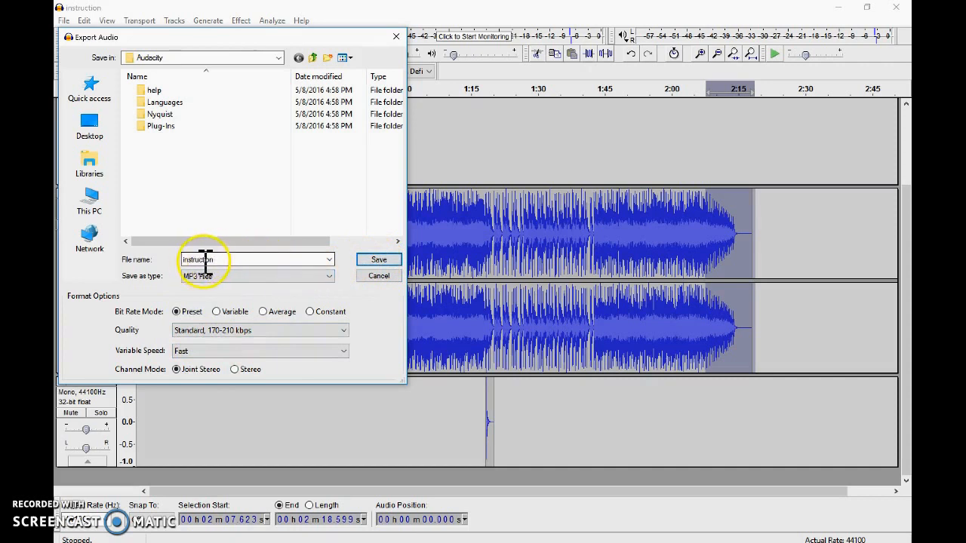
left_click(377, 261)
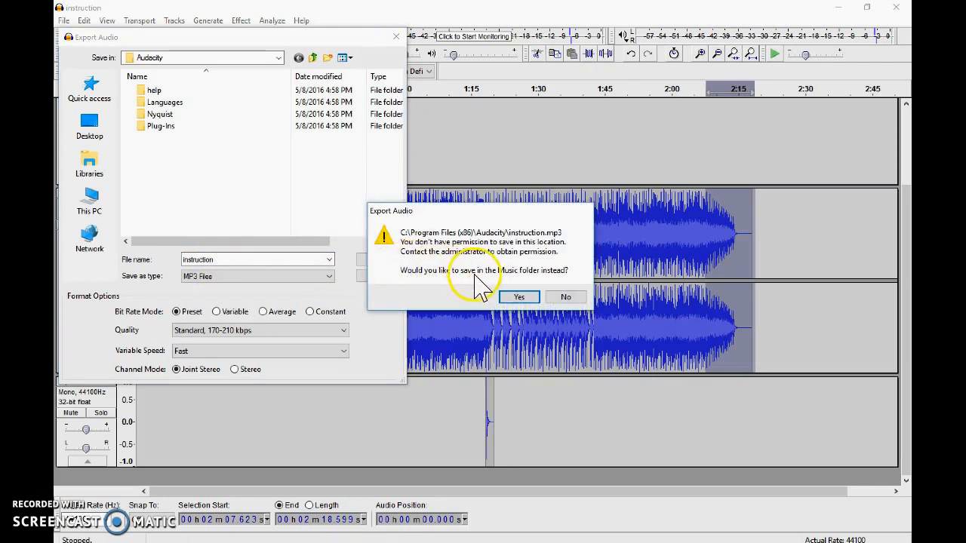
left_click(518, 298)
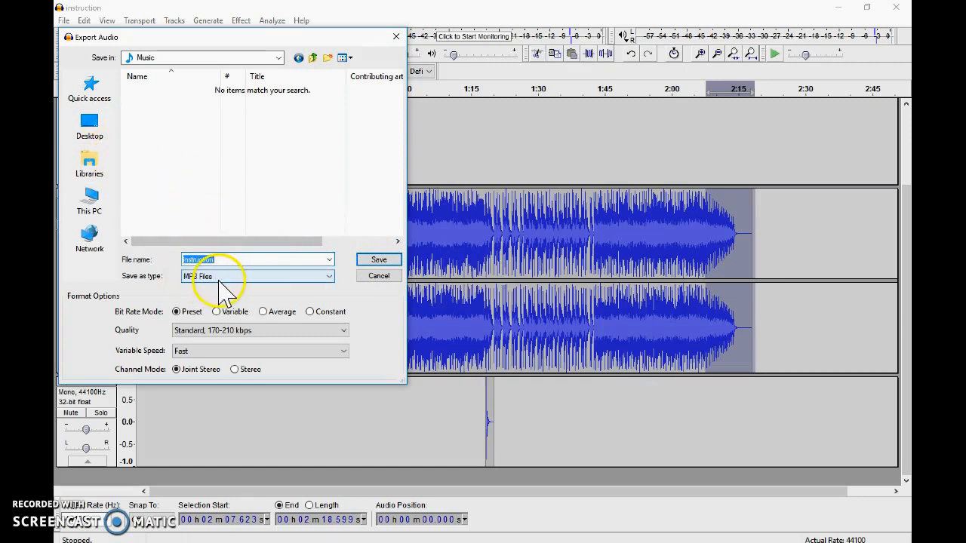
left_click(392, 261)
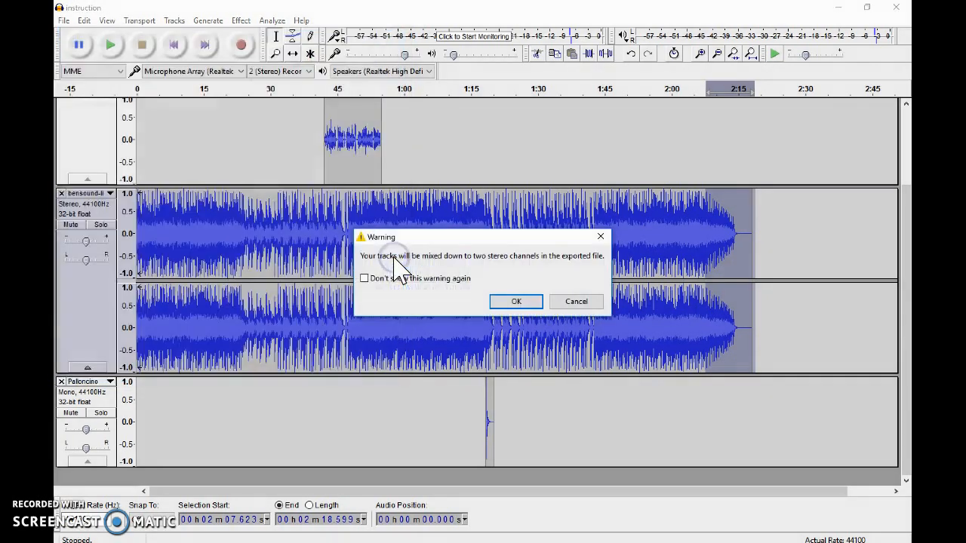
left_click(507, 296)
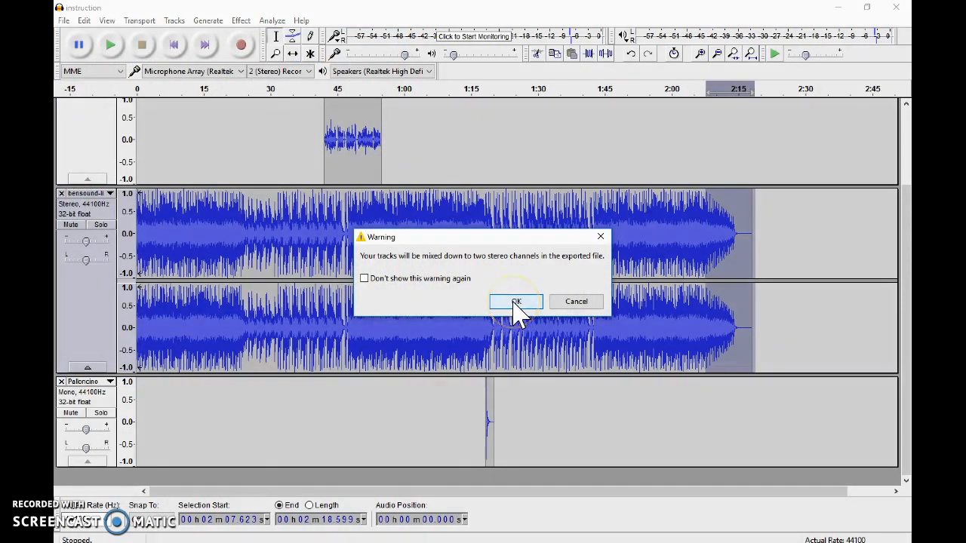
left_click(514, 304)
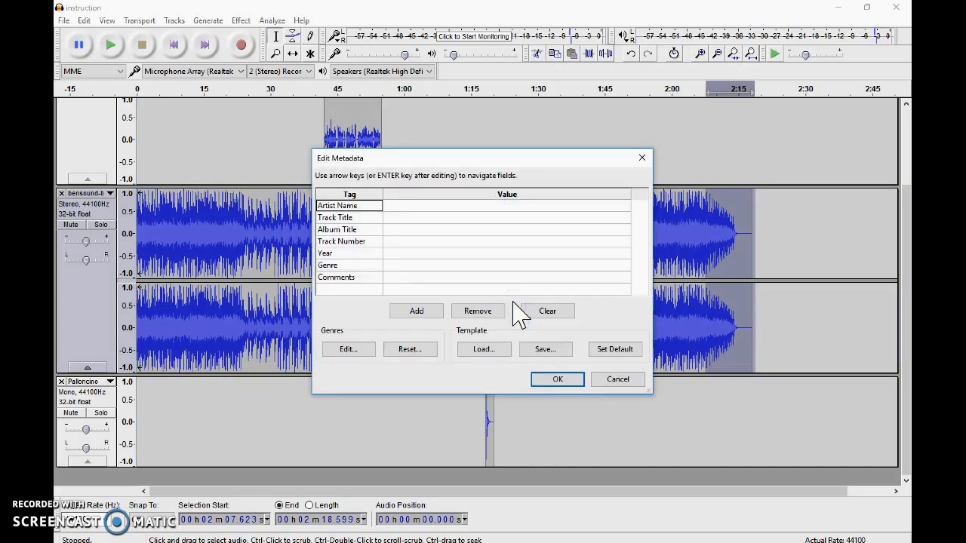
left_click(557, 380)
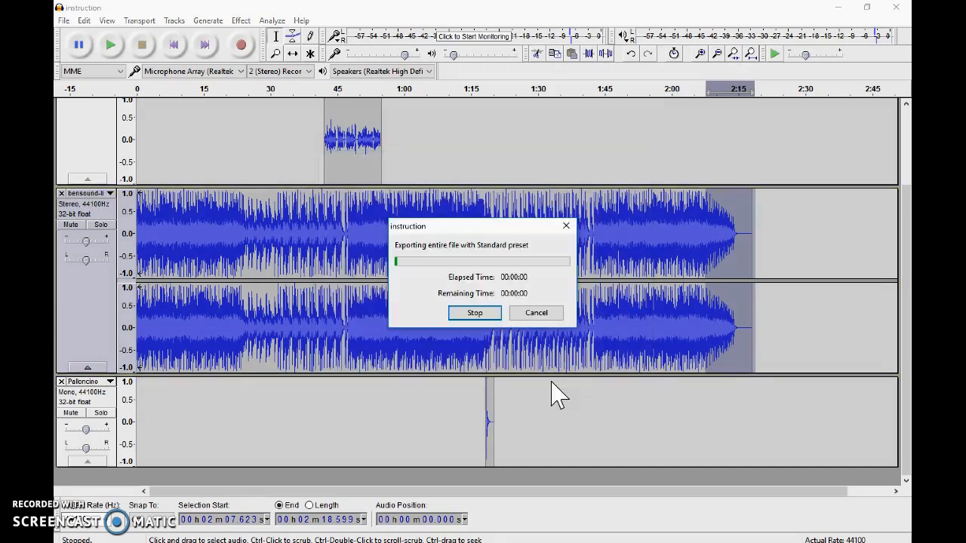